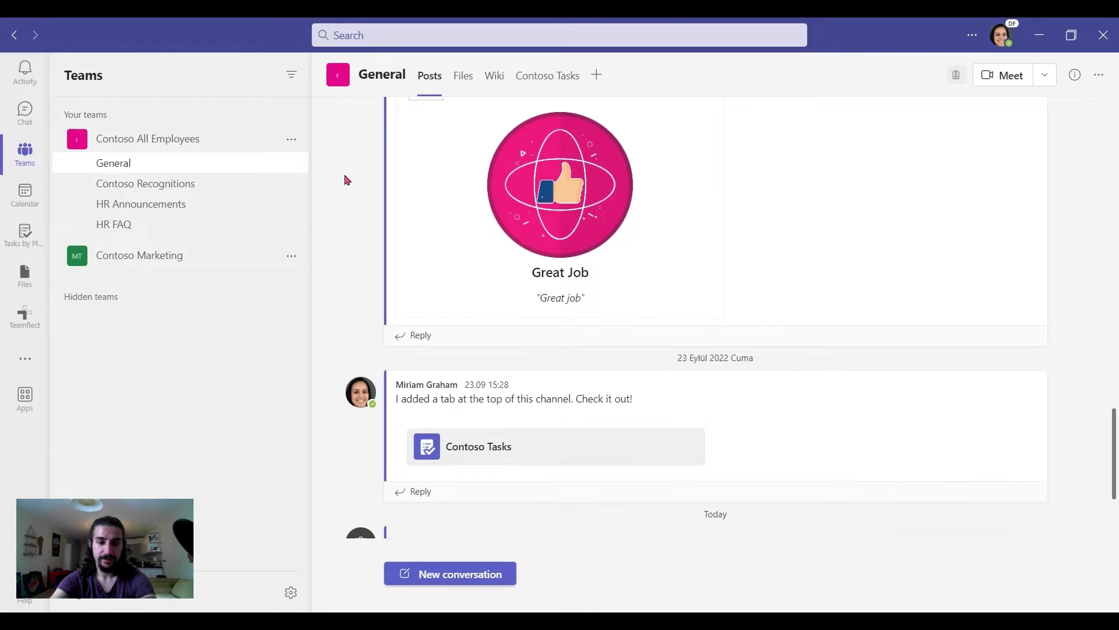
- Start a new conversation in the General channel and open the Teamflect message extension
left_click(447, 570)
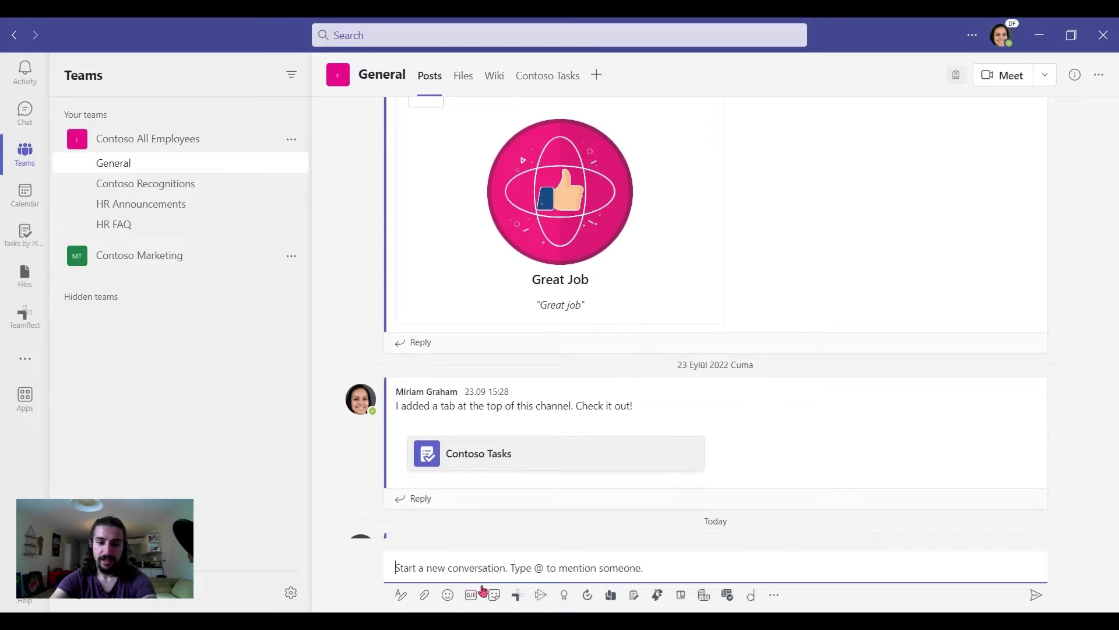
left_click(518, 596)
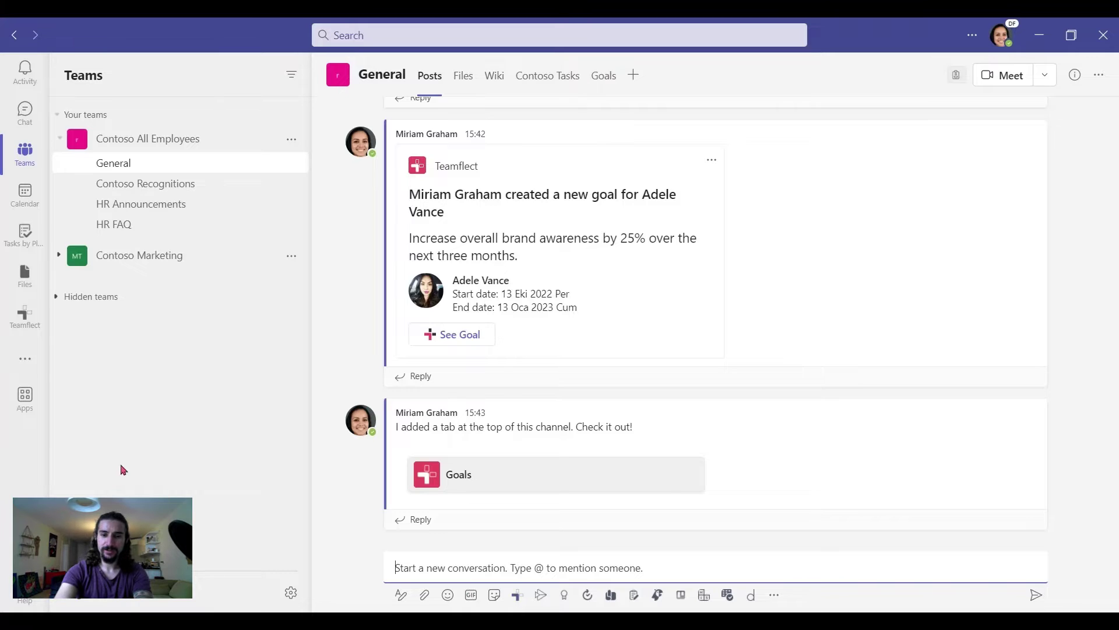
- Search the Teams app store for "teamflect" and open the Teamflect app
left_click(26, 400)
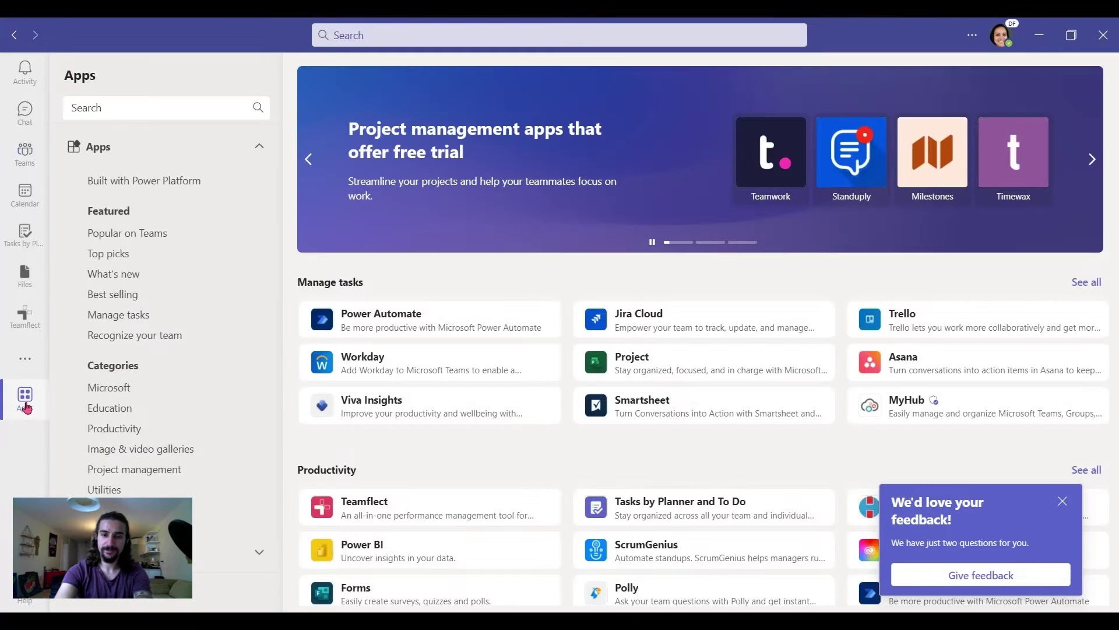
left_click(134, 114)
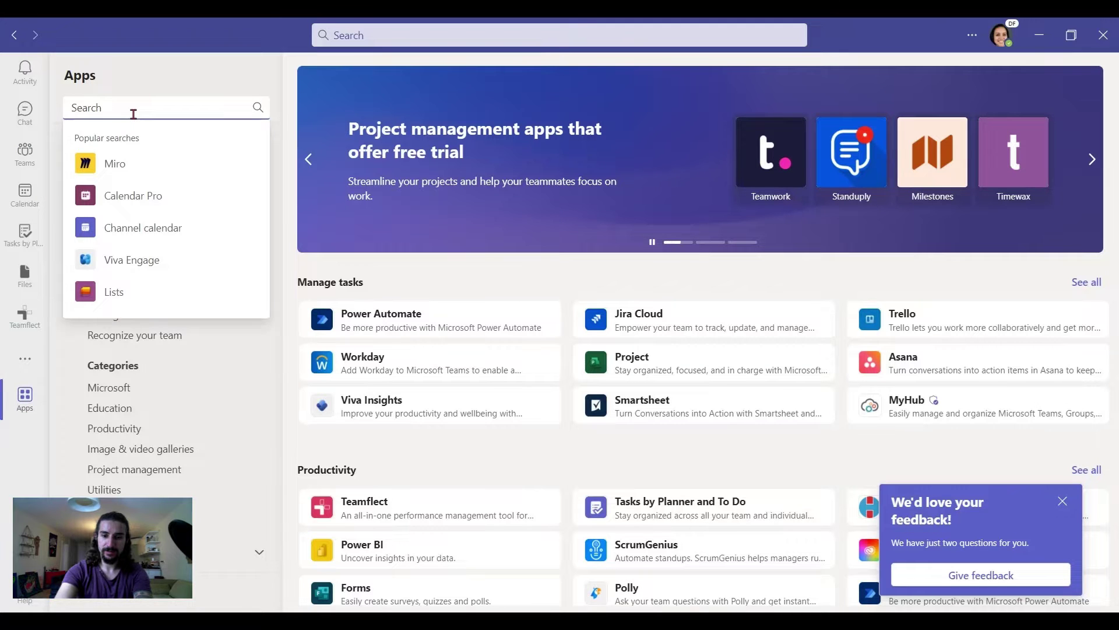
type("teamflect")
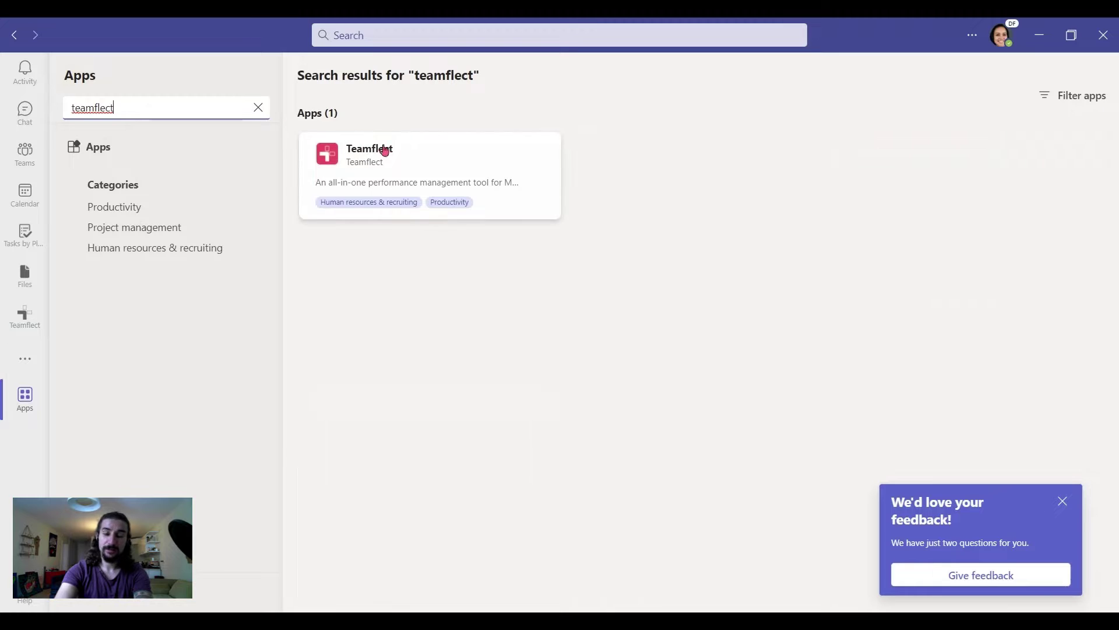
left_click(427, 153)
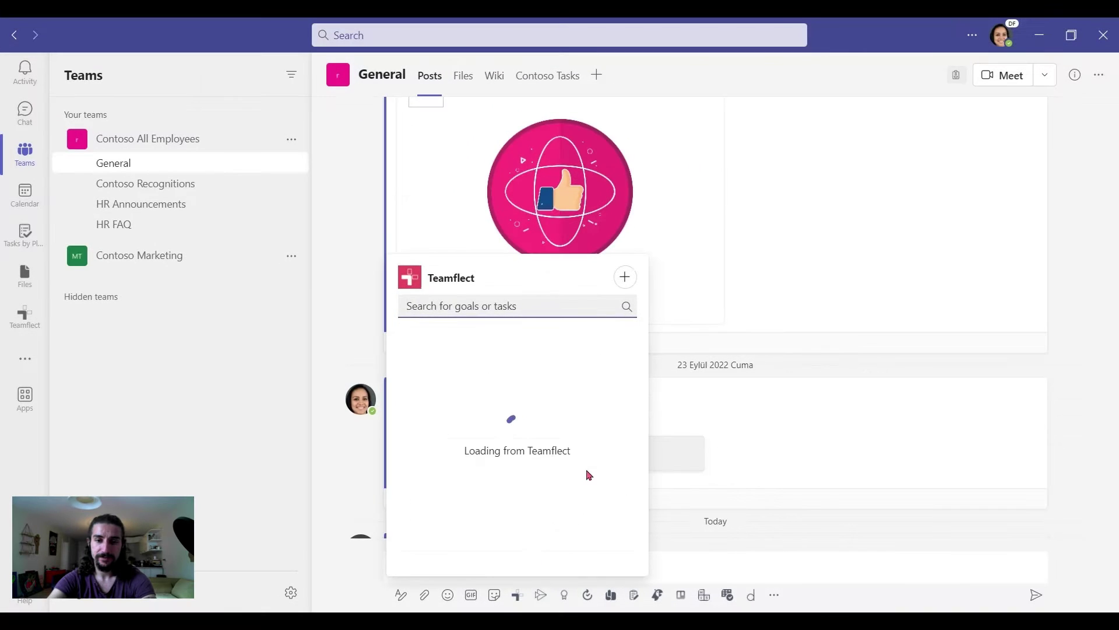
- Begin a new Teamflect goal from the message extension and assign the employee as its owner
left_click(626, 284)
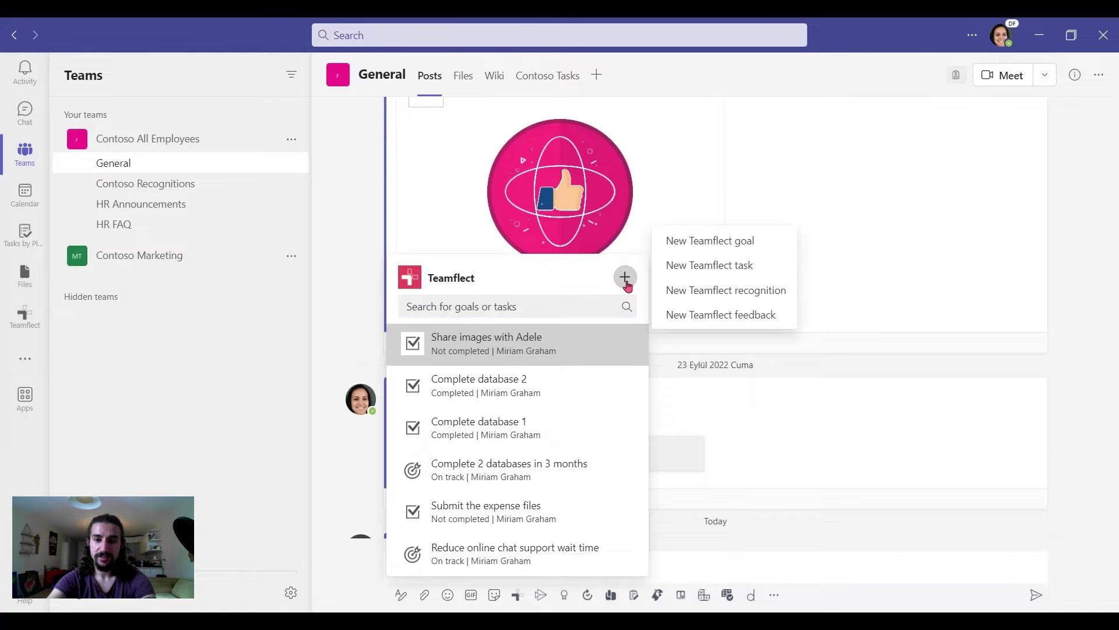
left_click(738, 241)
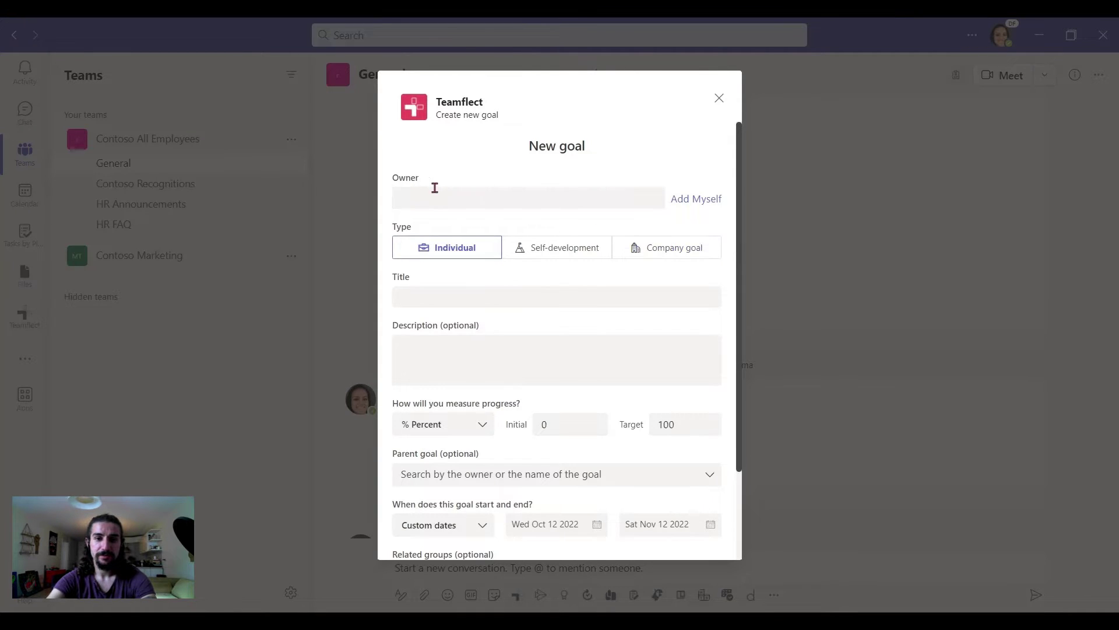
left_click(451, 200)
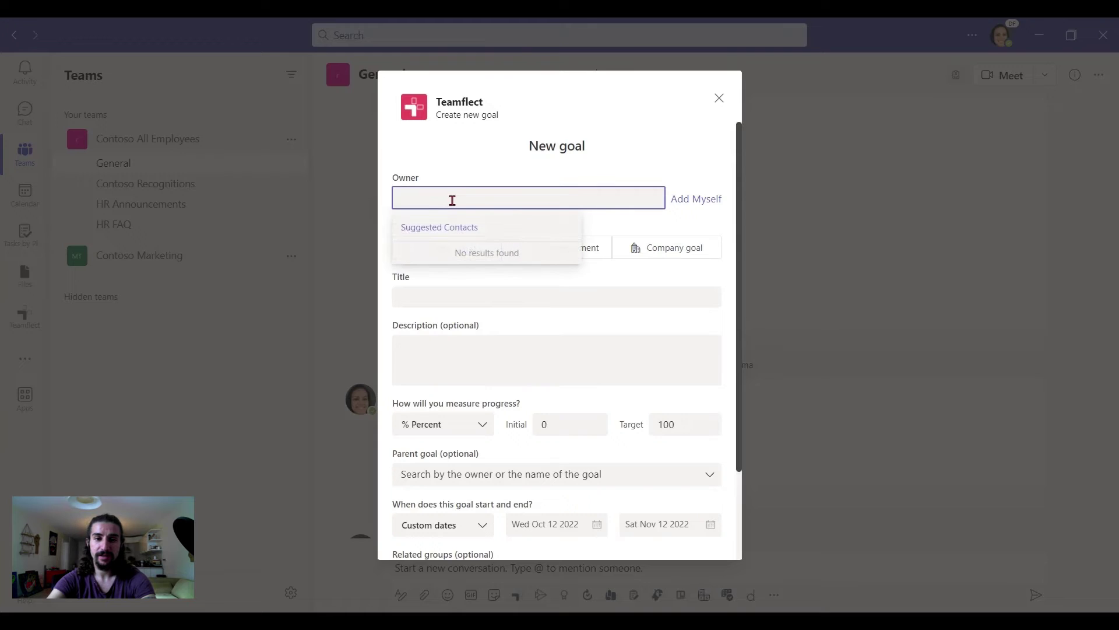
type("ade")
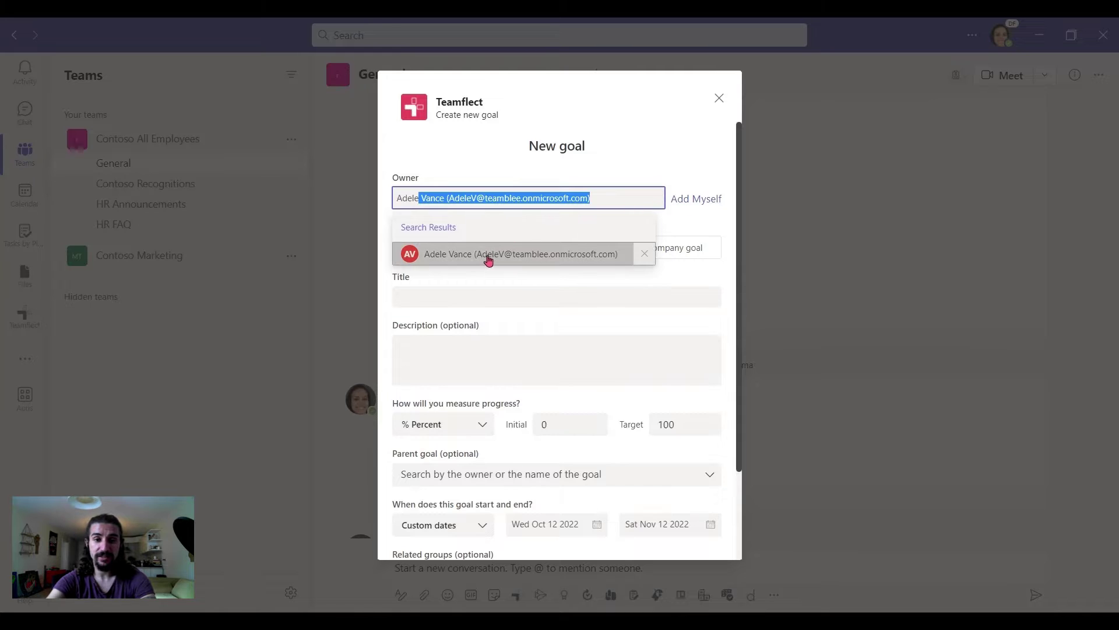
left_click(490, 257)
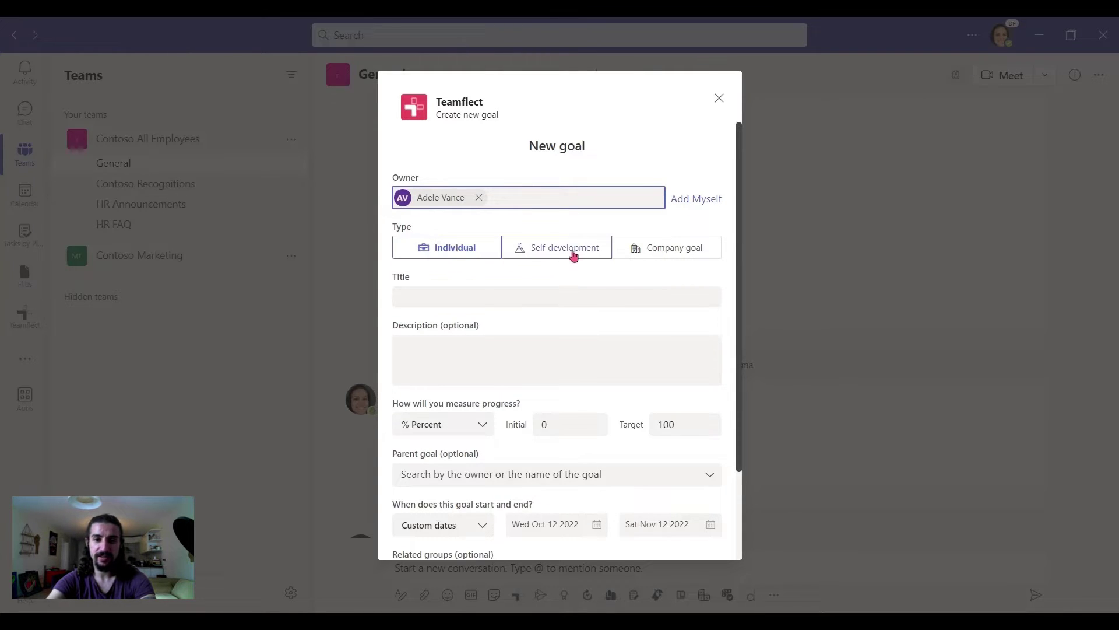
- Set the goal type to Individual and title it "Increase overall brand awareness by 25% over the next three months."
left_click(473, 251)
left_click(434, 296)
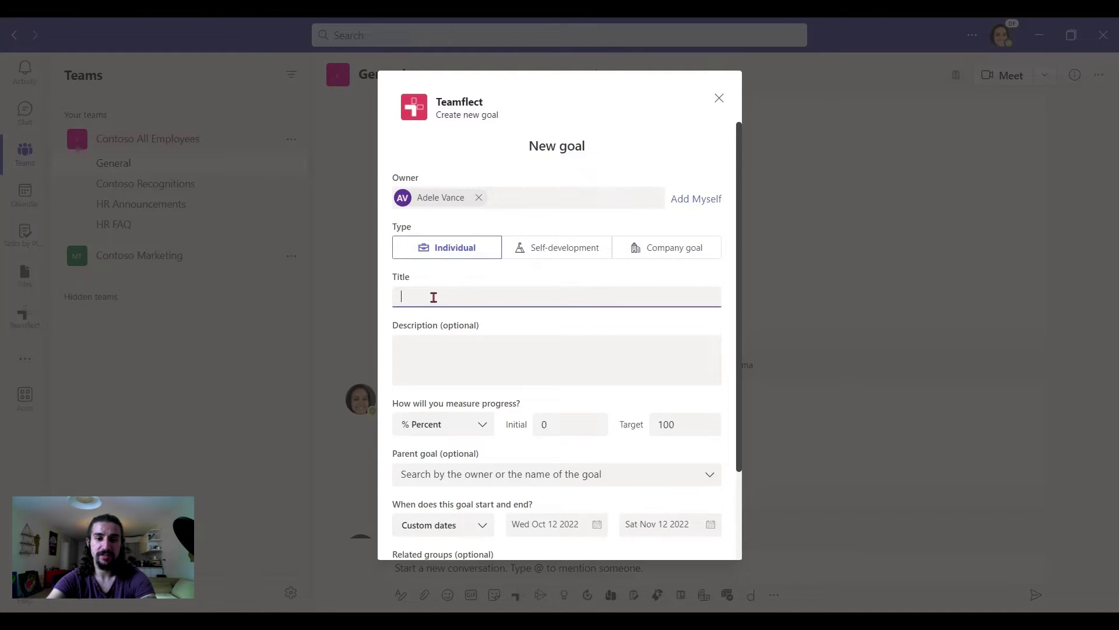
type("Increase overall brand awareness by 25% over the next three months.")
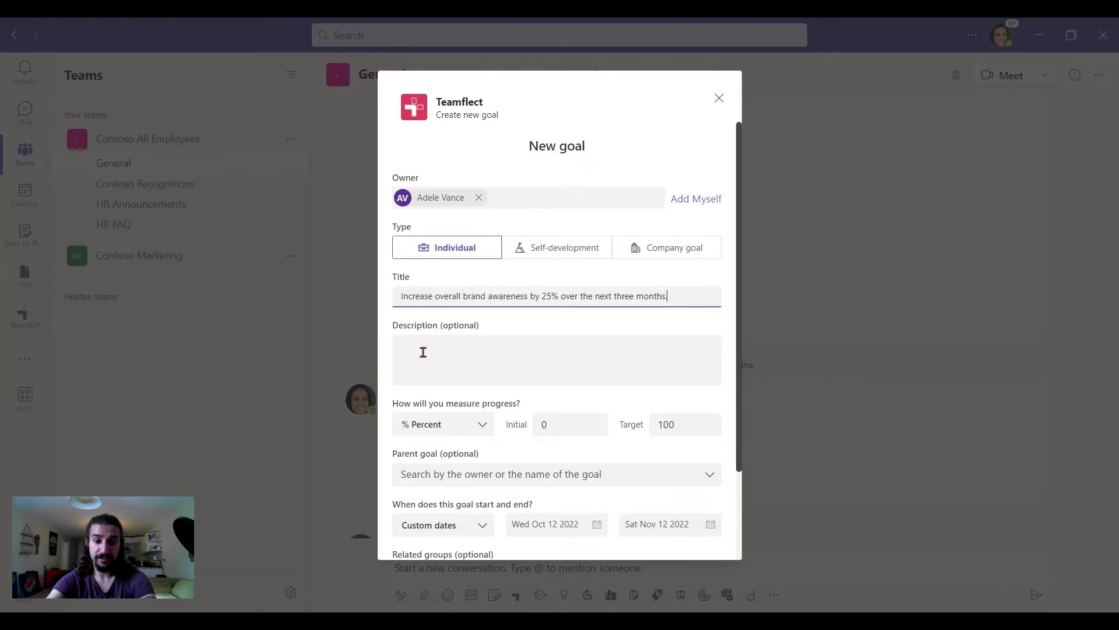
- Review the options for measuring the goal's progress and keep % Percent
scroll(457, 356, "down", 2)
scroll(457, 356, "down", 1)
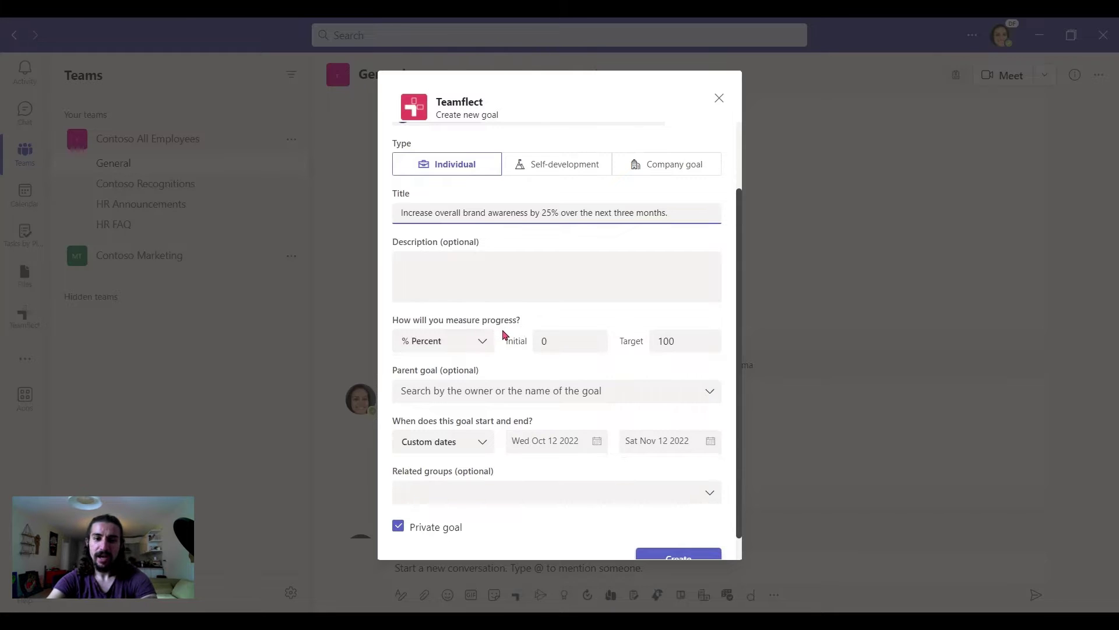
left_click(480, 345)
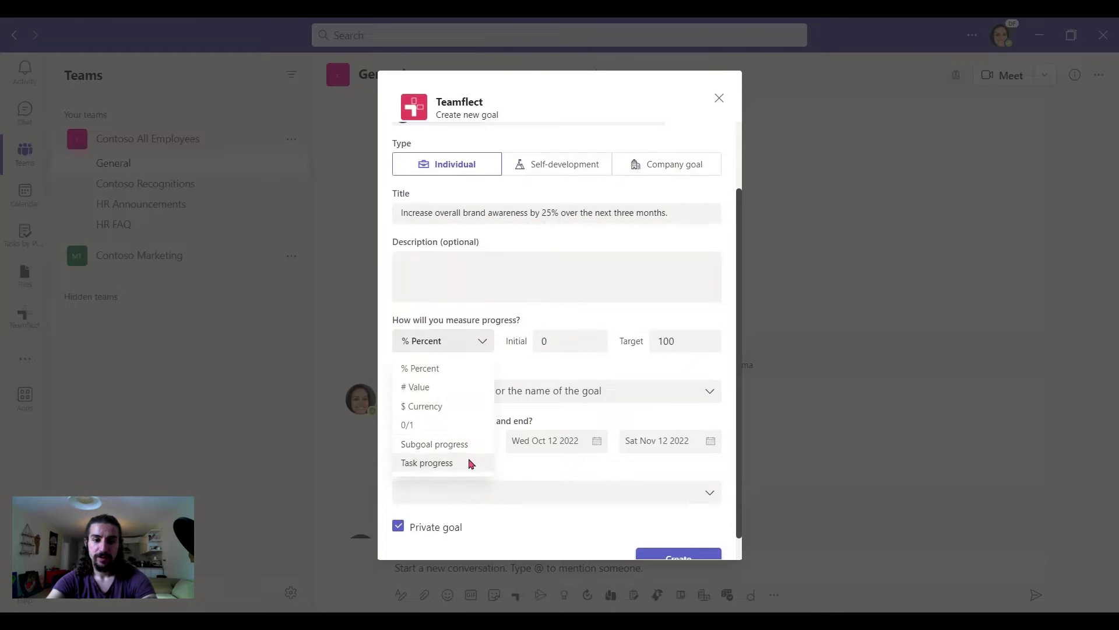
left_click(475, 344)
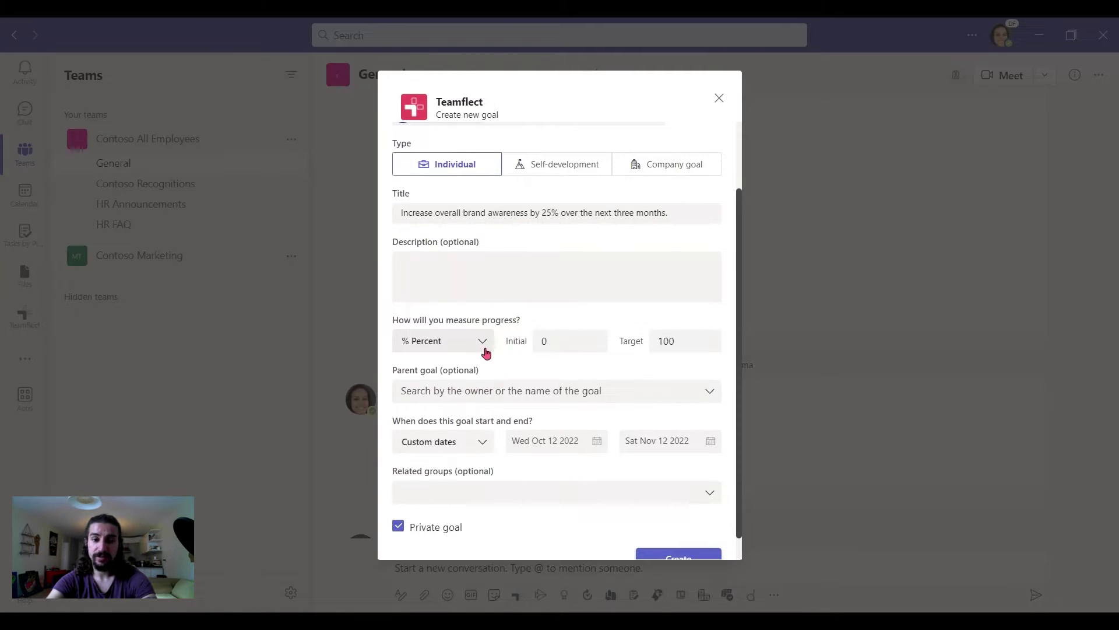
- Set the goal's custom dates to start on October 13, 2022 and end on January 13, 2023
scroll(518, 387, "down", 1)
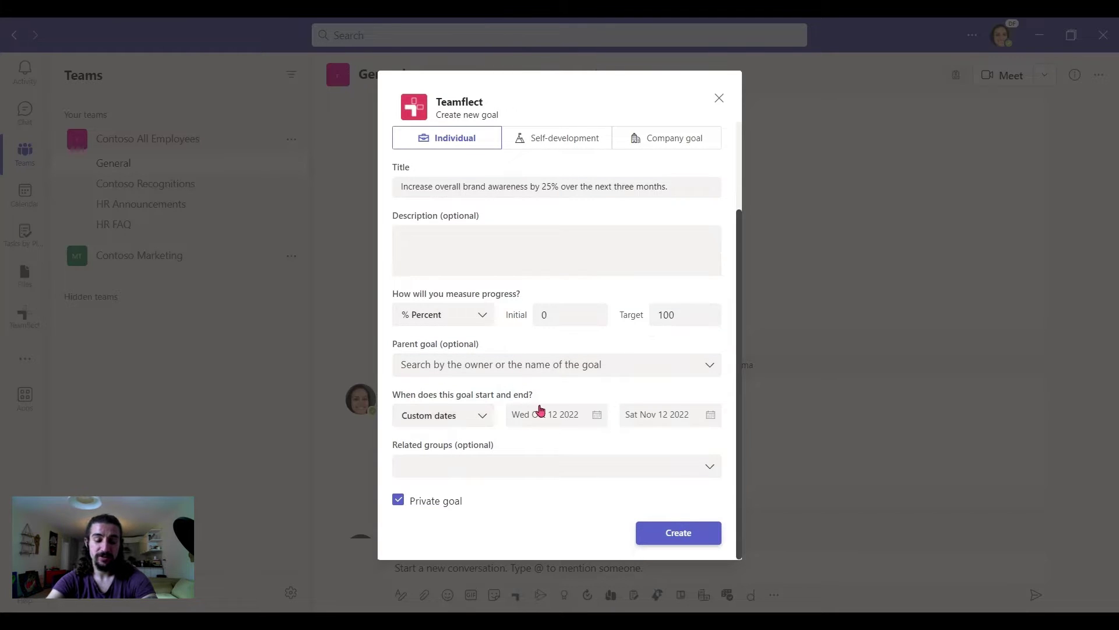
left_click(586, 421)
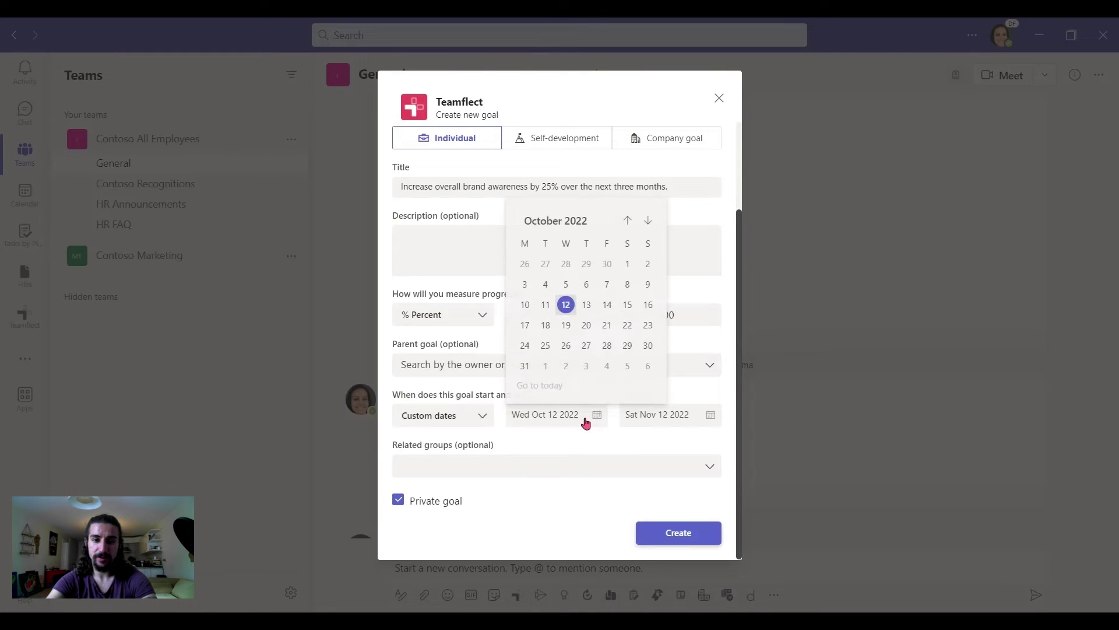
left_click(586, 304)
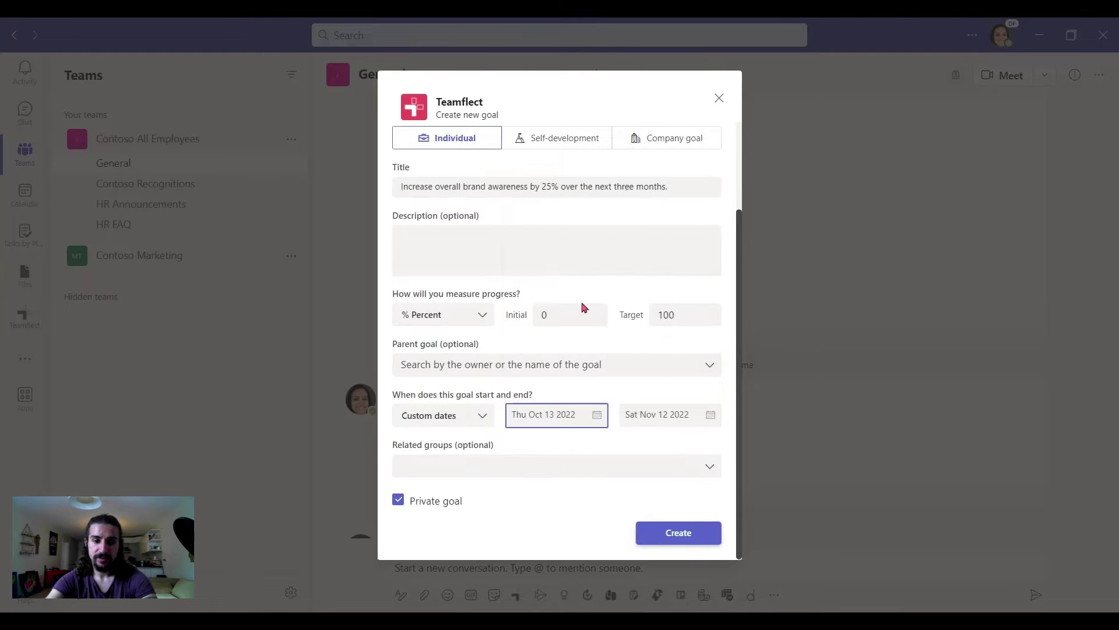
left_click(709, 415)
left_click(696, 221)
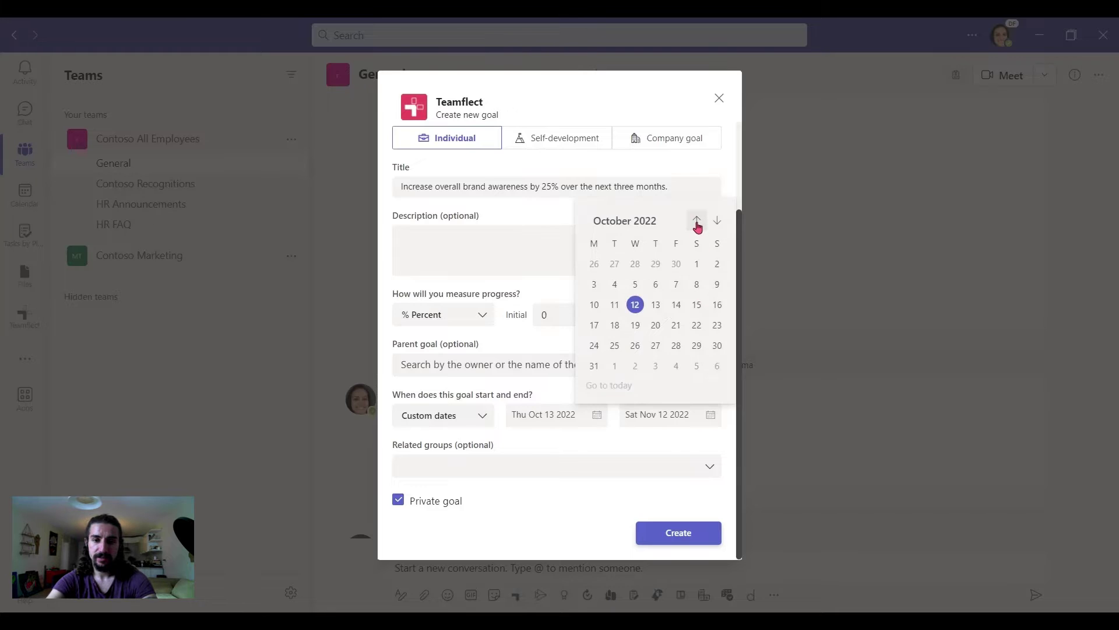
left_click(717, 222)
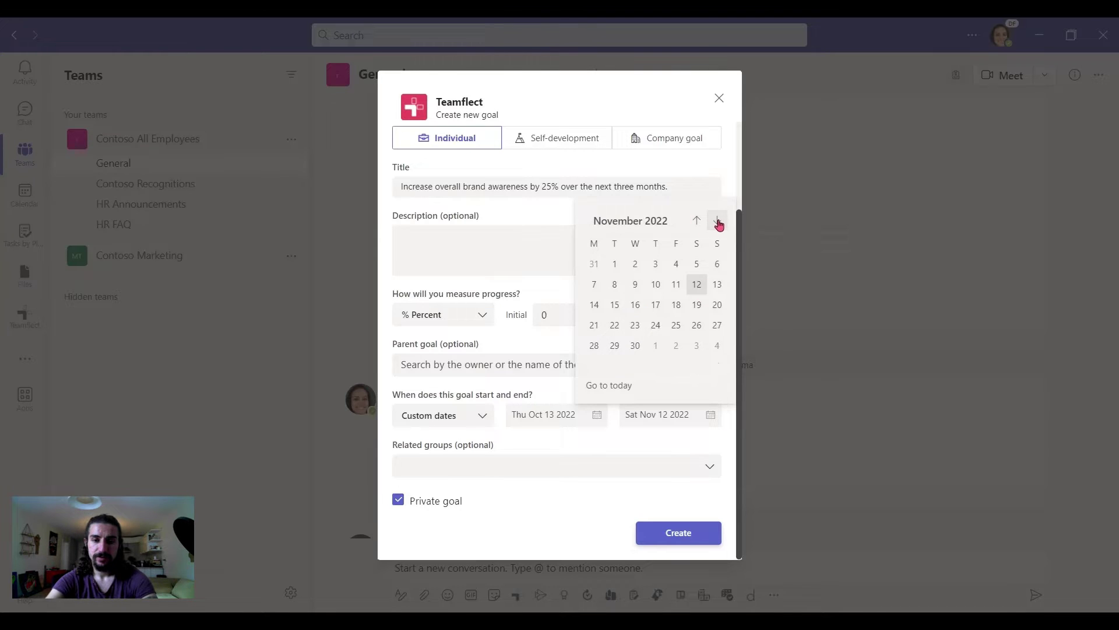
left_click(717, 222)
left_click(718, 222)
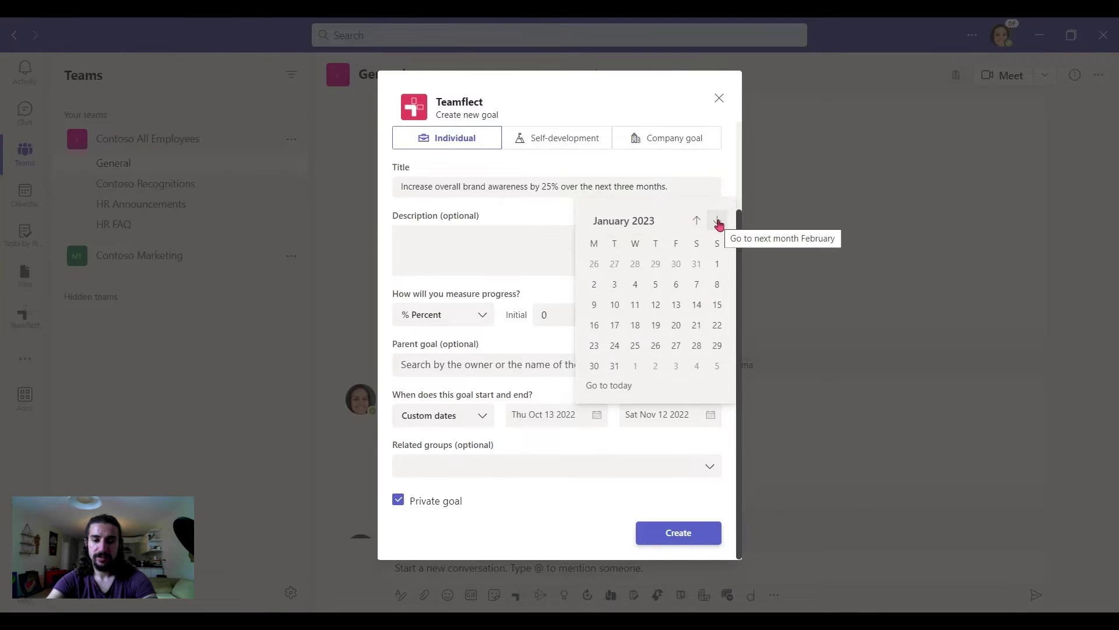
left_click(676, 304)
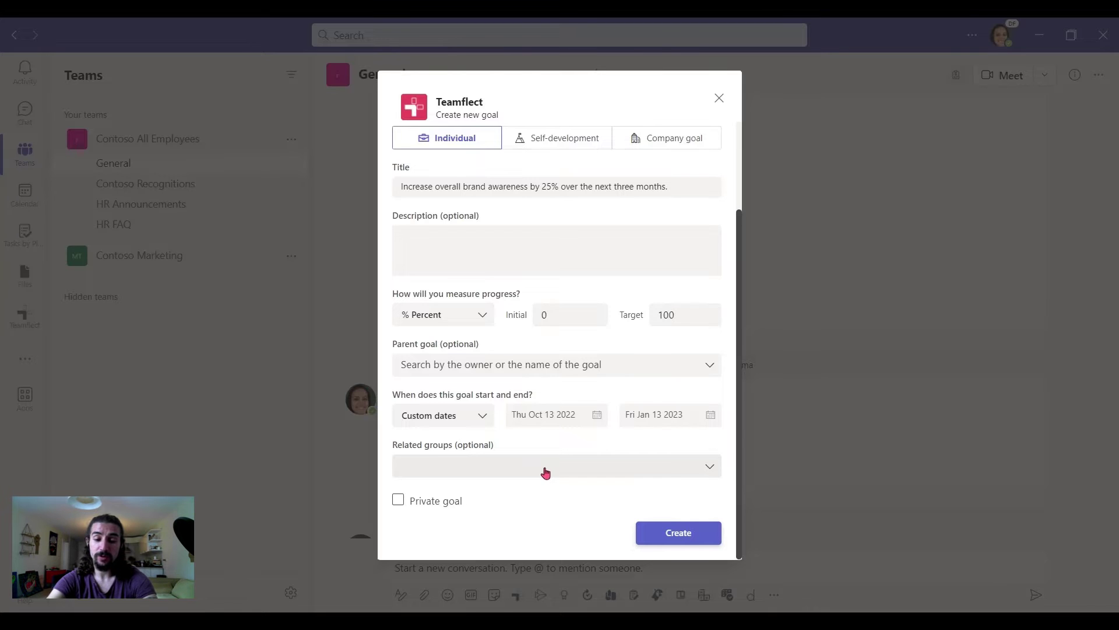
- Create the goal as non-private and related to the Contoso All Employees group, and post its card in the General channel
left_click(654, 465)
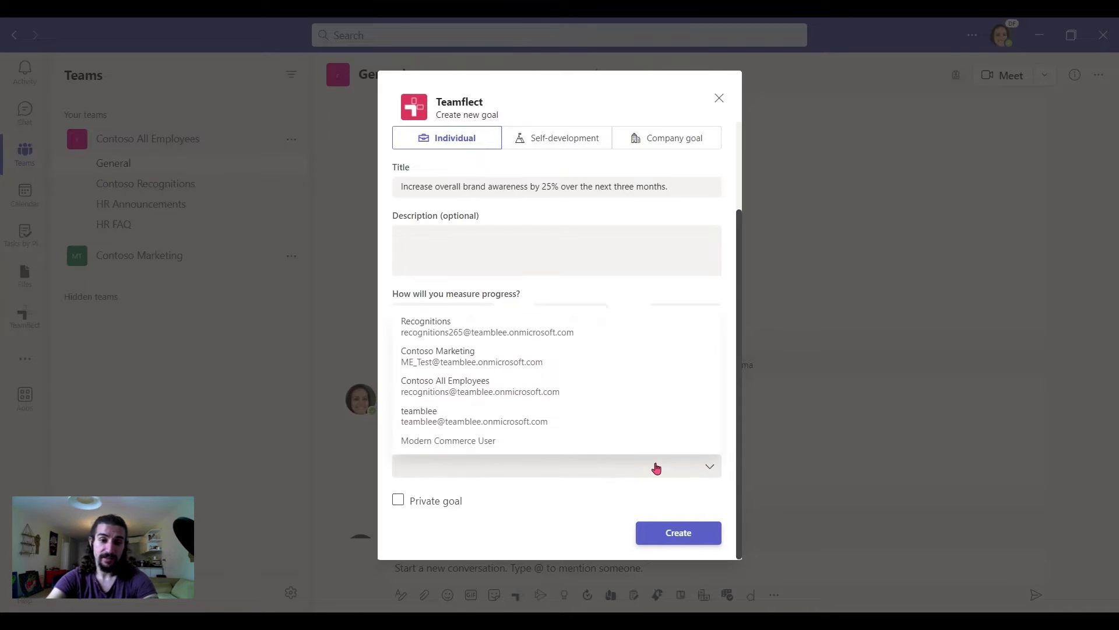
left_click(503, 389)
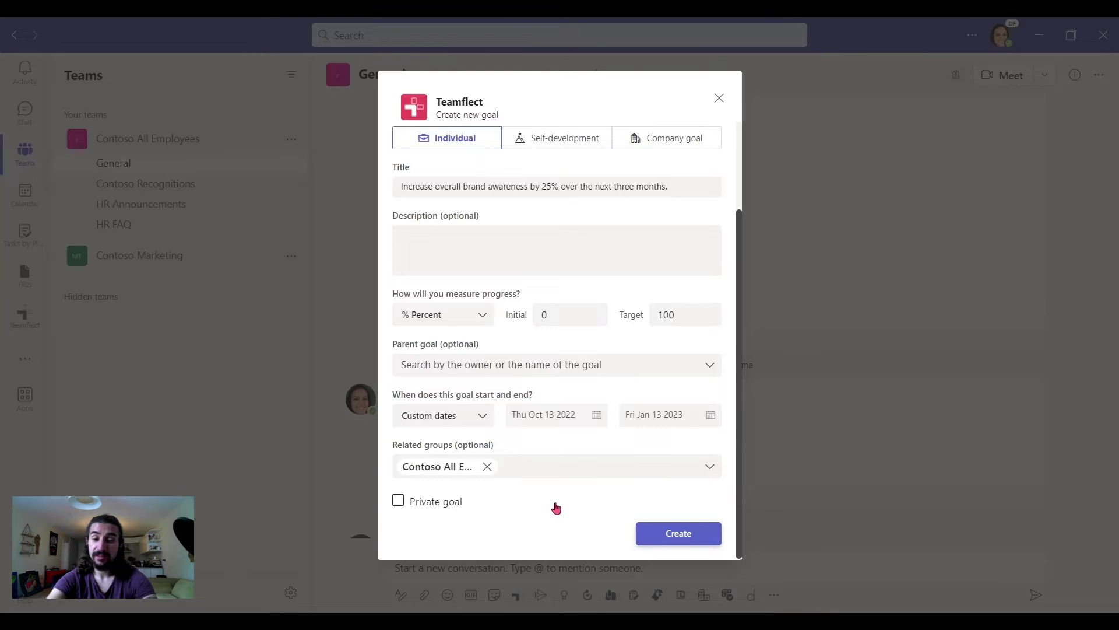
left_click(646, 534)
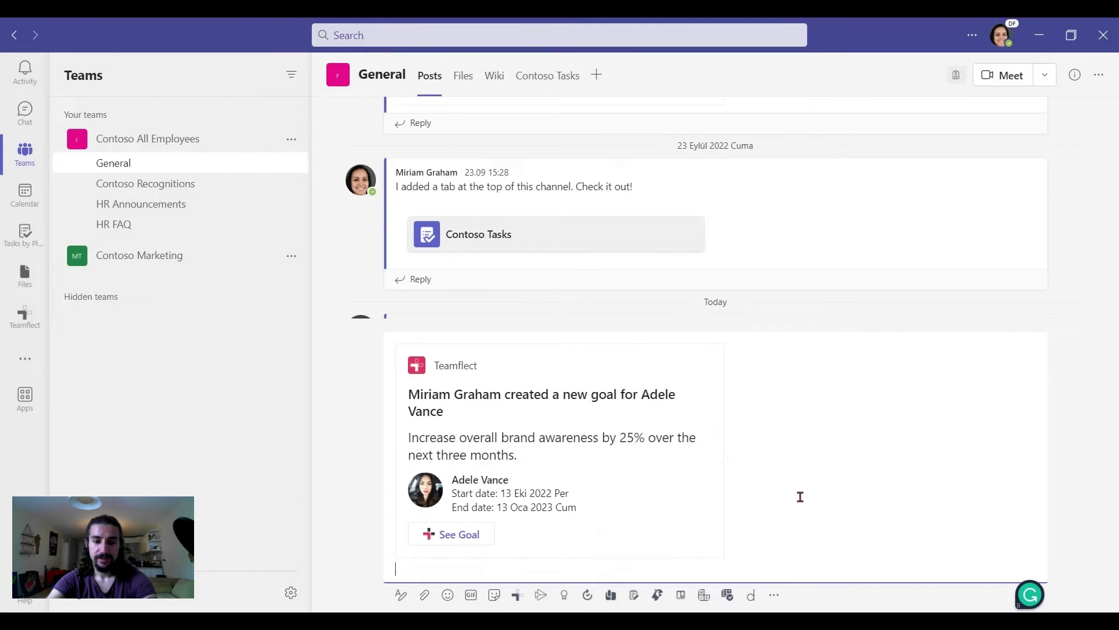
key("Return")
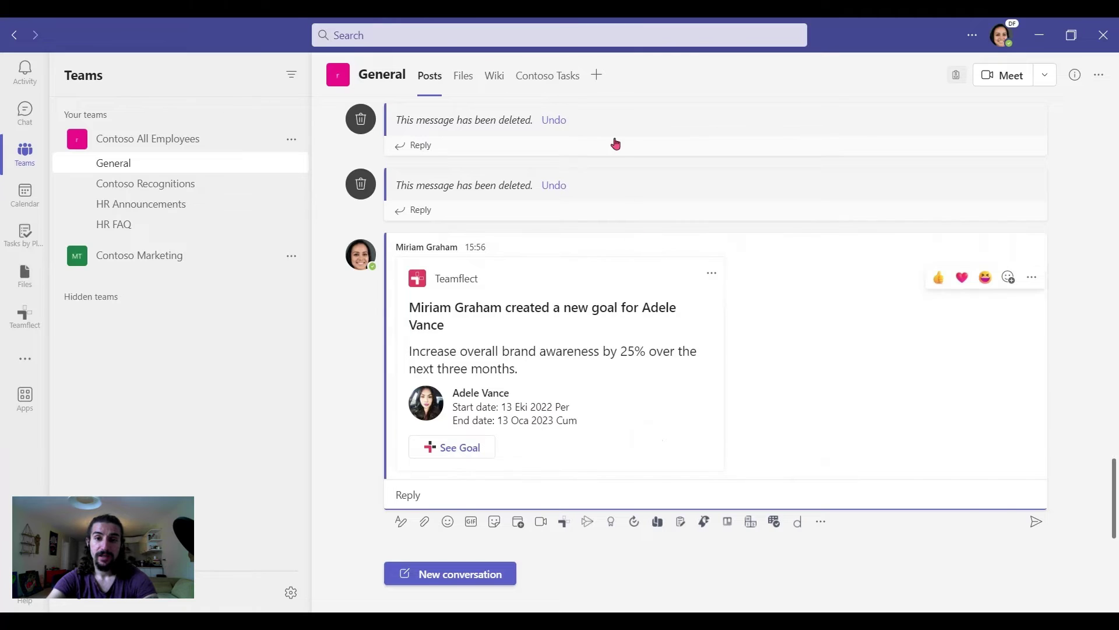
- Add a Teamflect goals tab to the General channel, with the default message about it posted to the channel
left_click(597, 77)
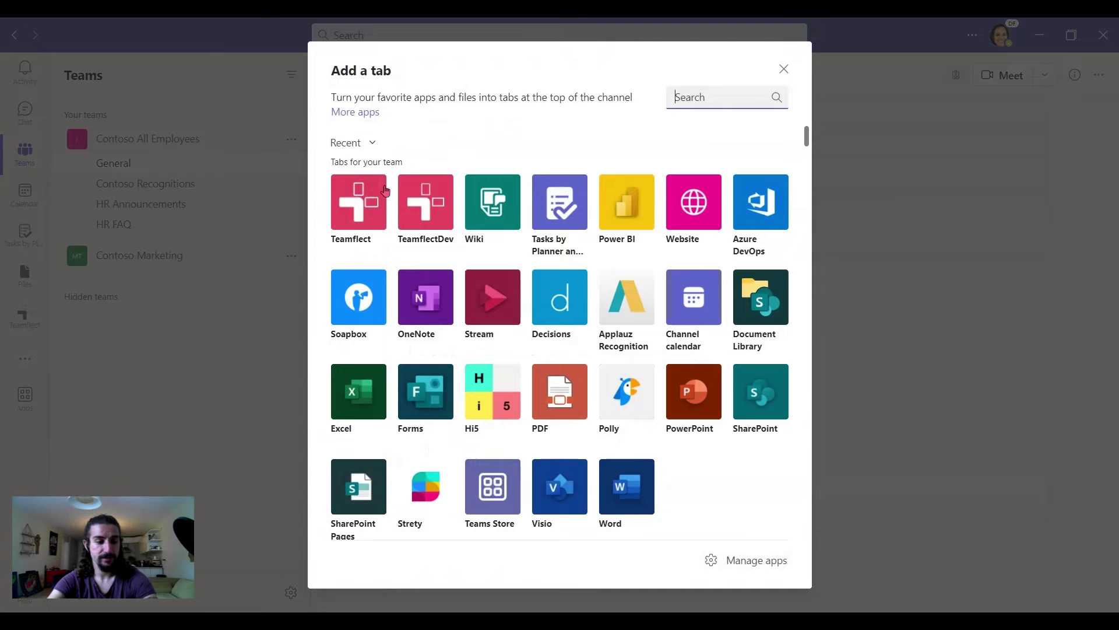
left_click(358, 205)
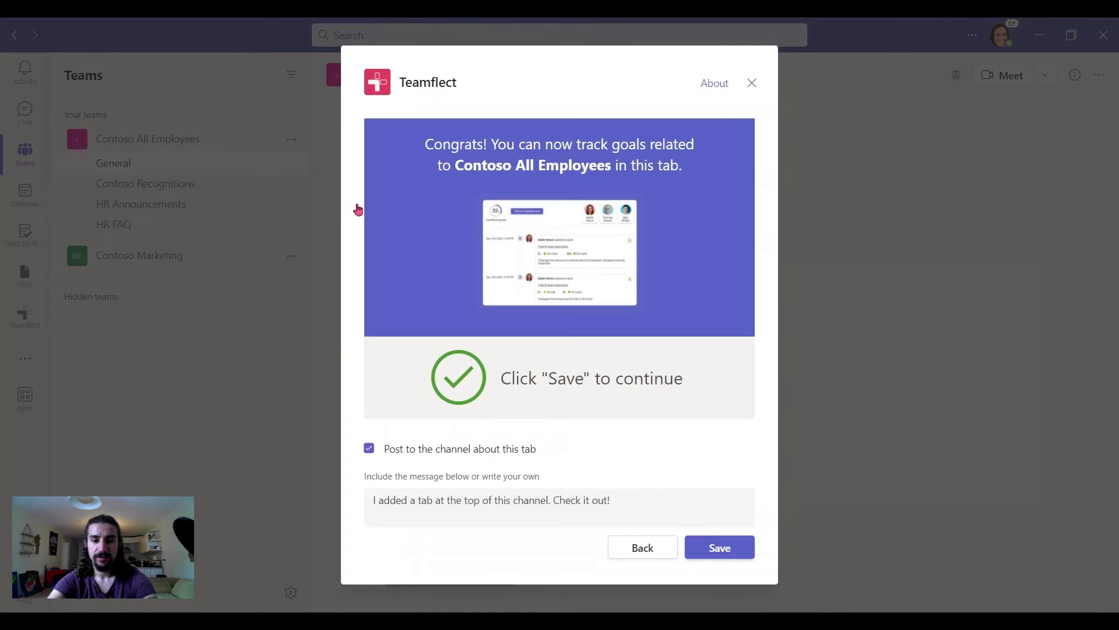
left_click(728, 554)
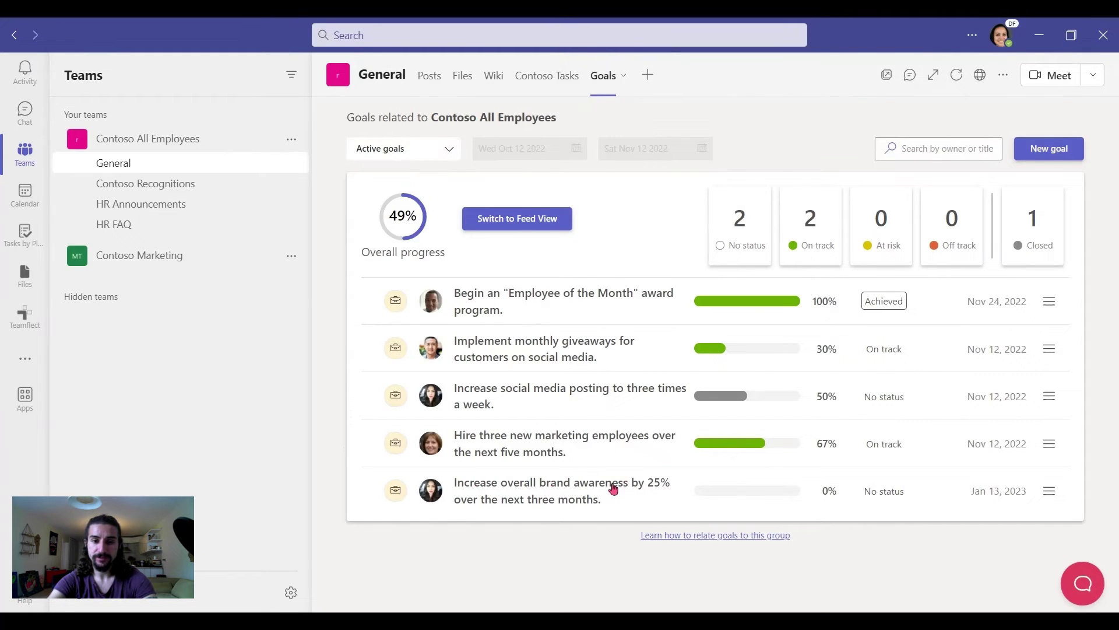
- Examine the details of the brand awareness goal in the Goals tab and close them
left_click(540, 494)
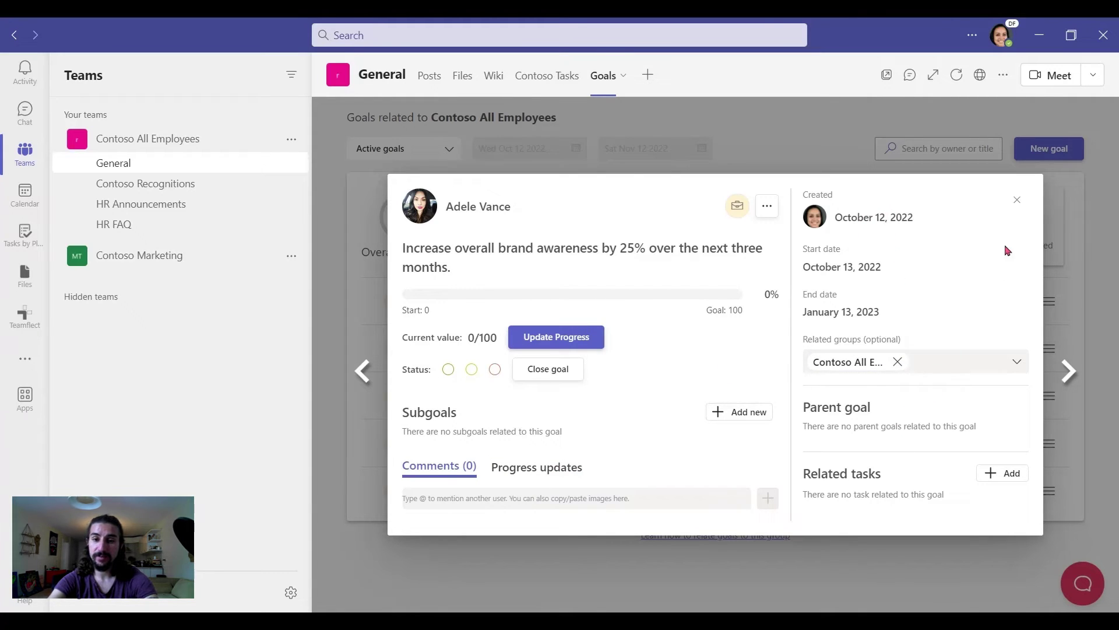
left_click(1018, 200)
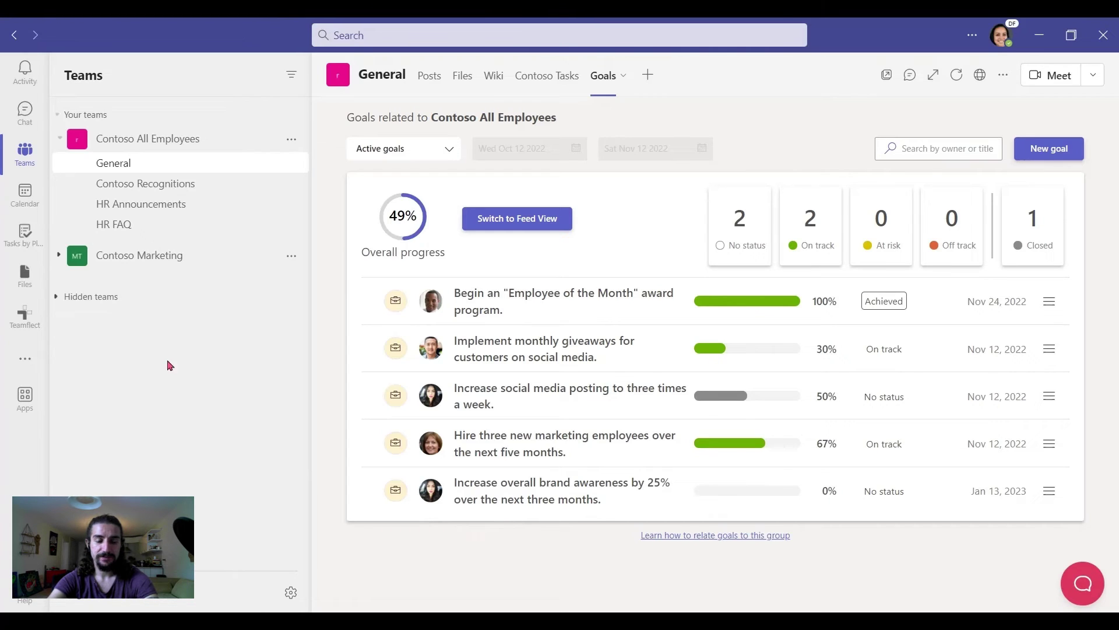
- Switch to the Teamflect app and show the goals of the Contoso All Employees group
left_click(24, 323)
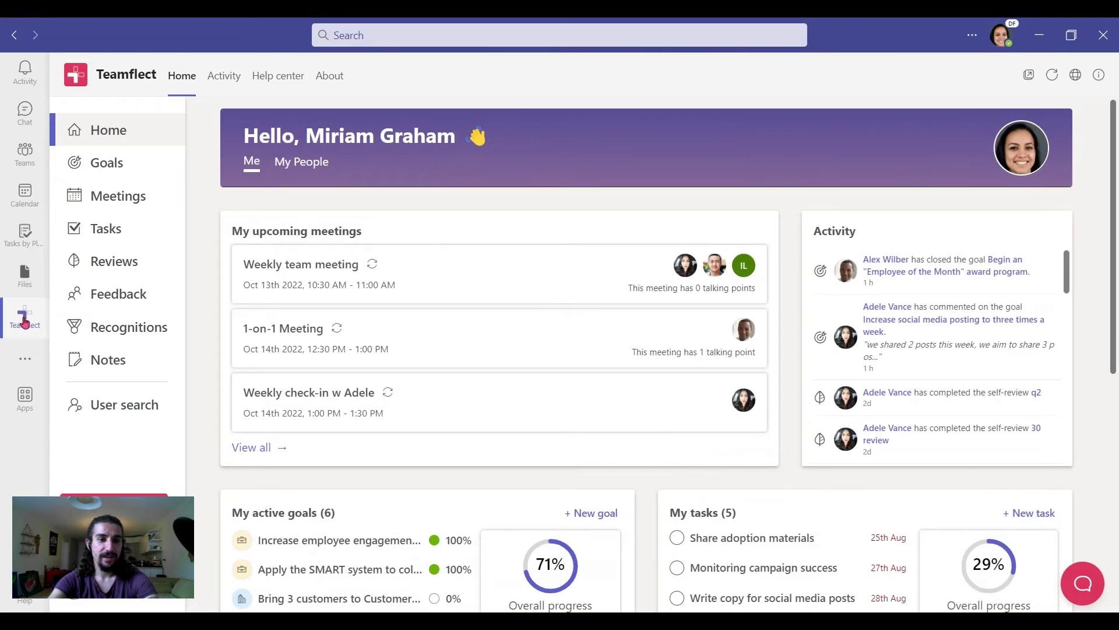
left_click(144, 168)
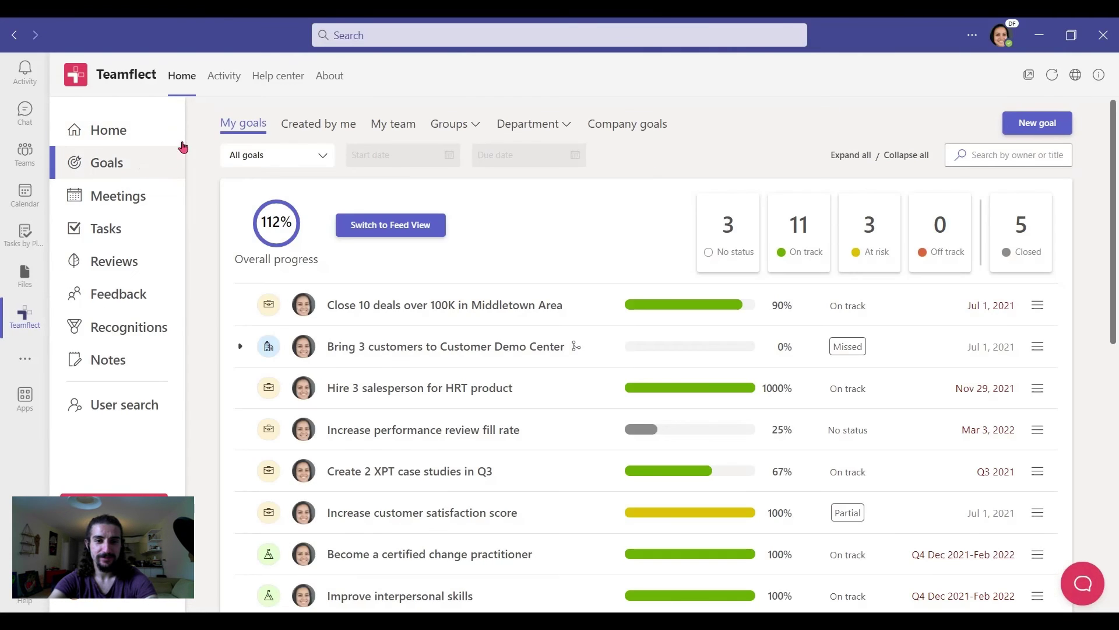
left_click(442, 132)
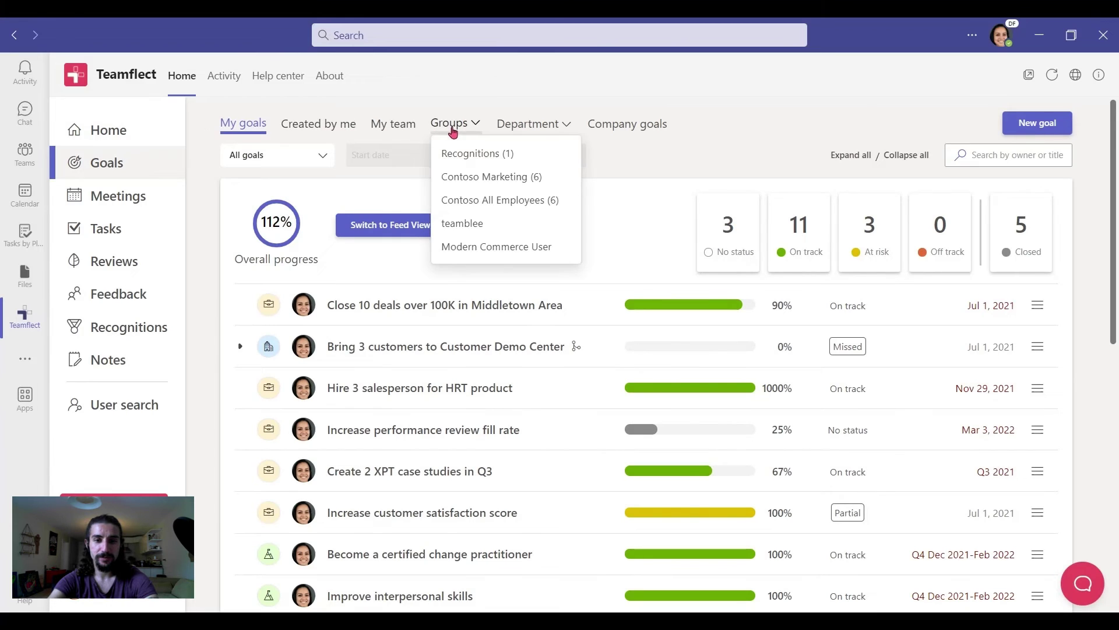
left_click(546, 201)
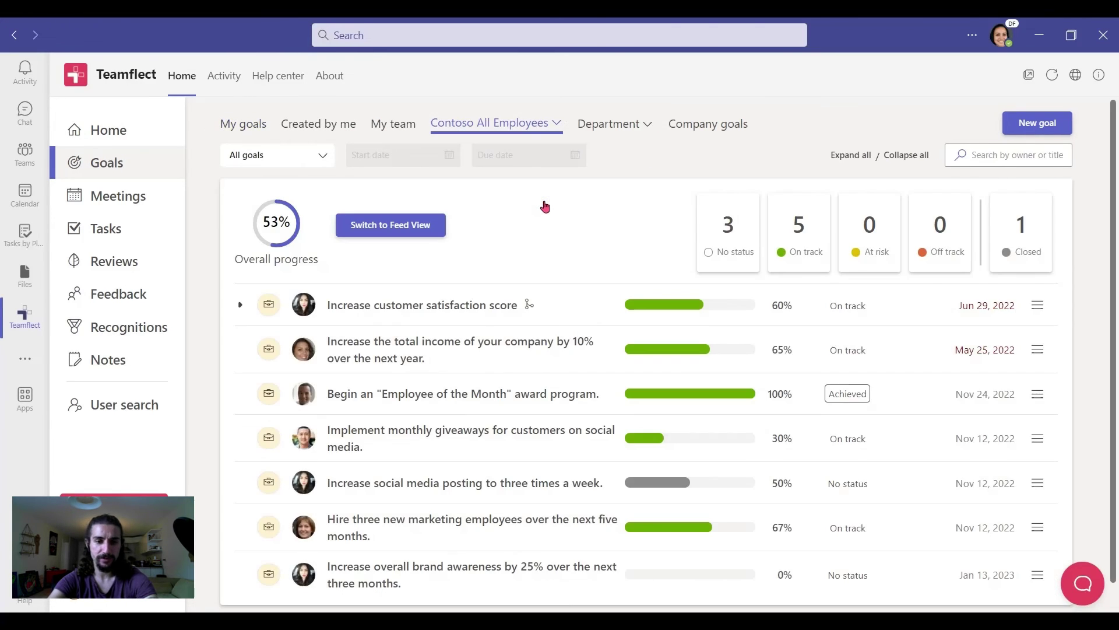
scroll(537, 265, "down", 1)
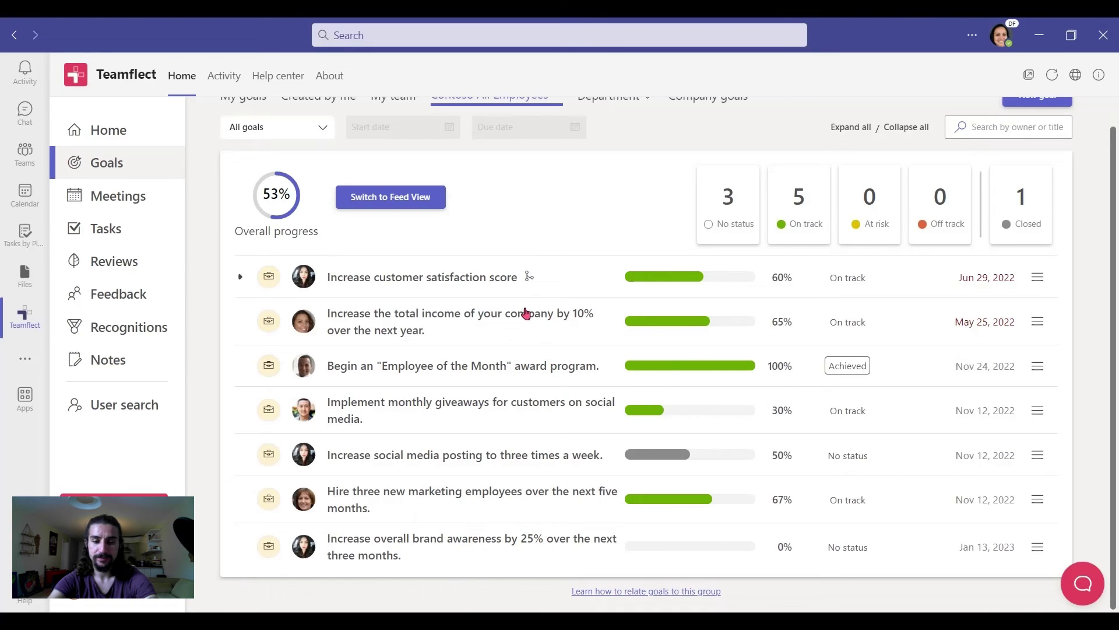
- Switch the group's goals to Feed View, examine the details of the goal for hiring three marketing employees, and close them
left_click(418, 208)
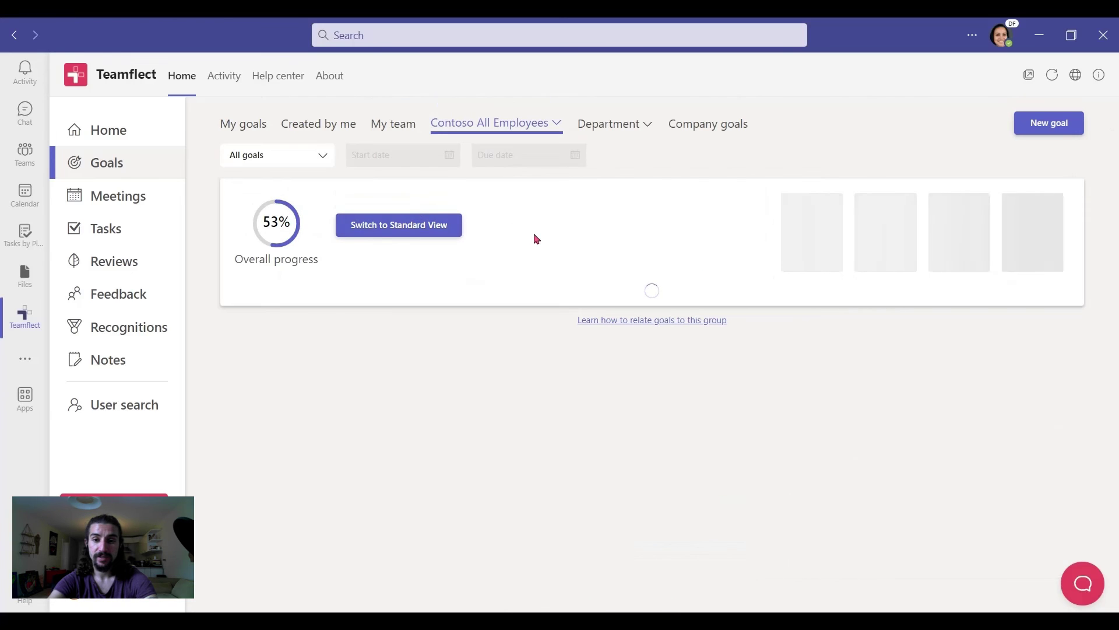
scroll(622, 287, "down", 3)
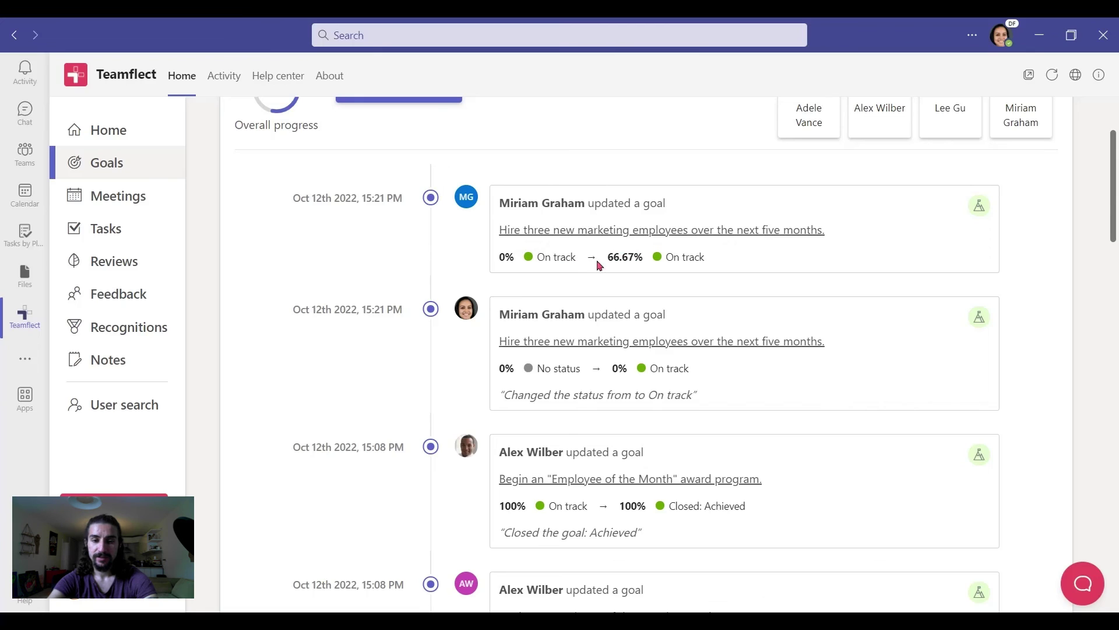
left_click_drag(627, 259, 590, 266)
left_click(642, 270)
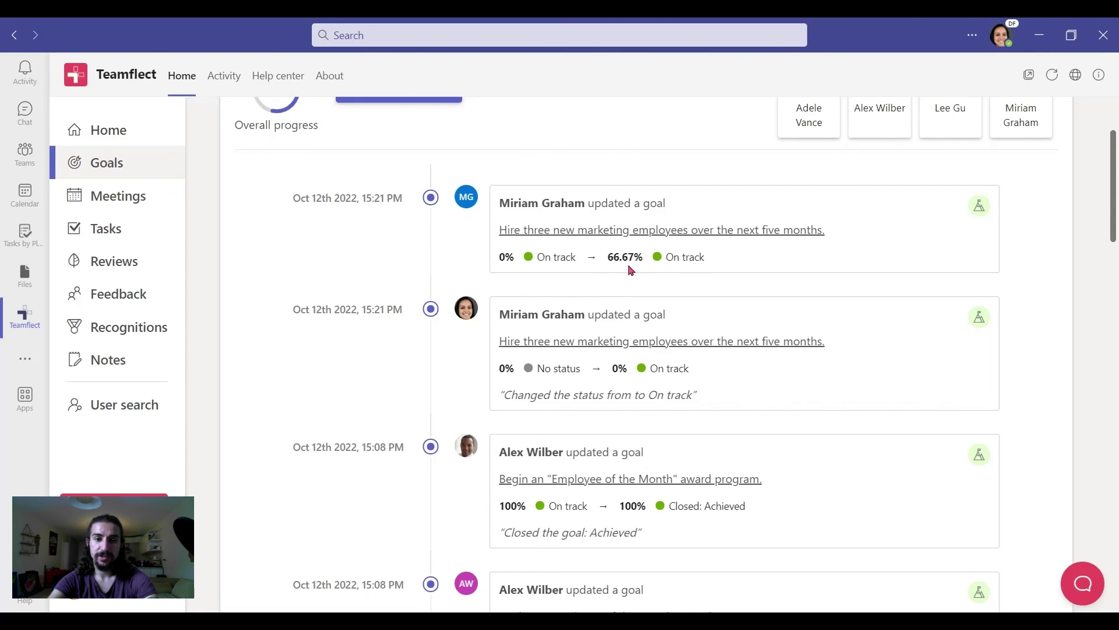
left_click(573, 237)
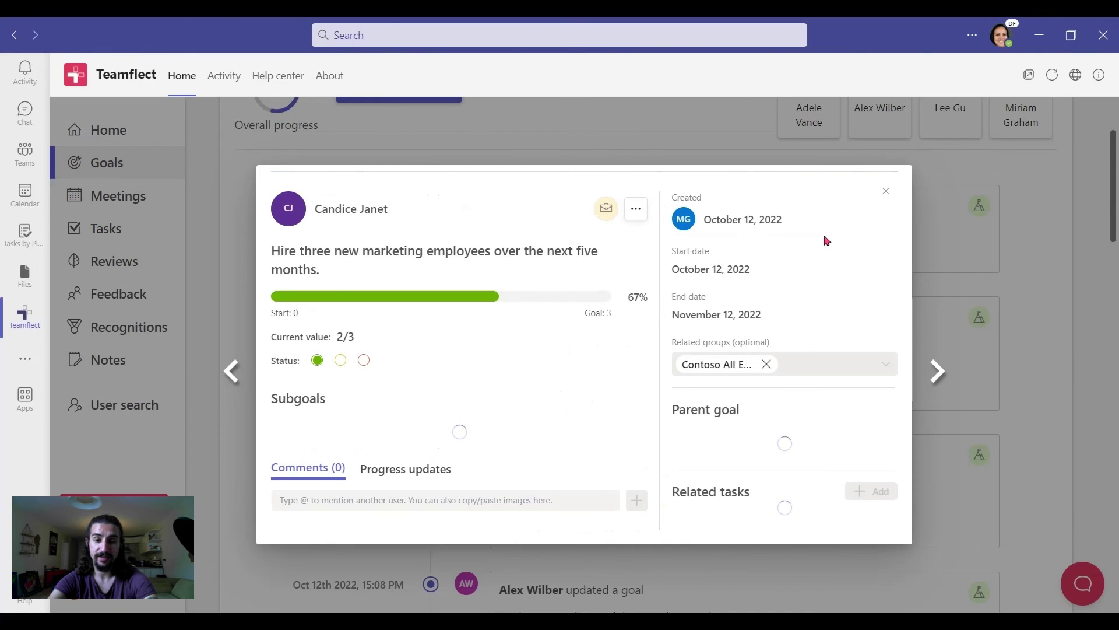
left_click(886, 193)
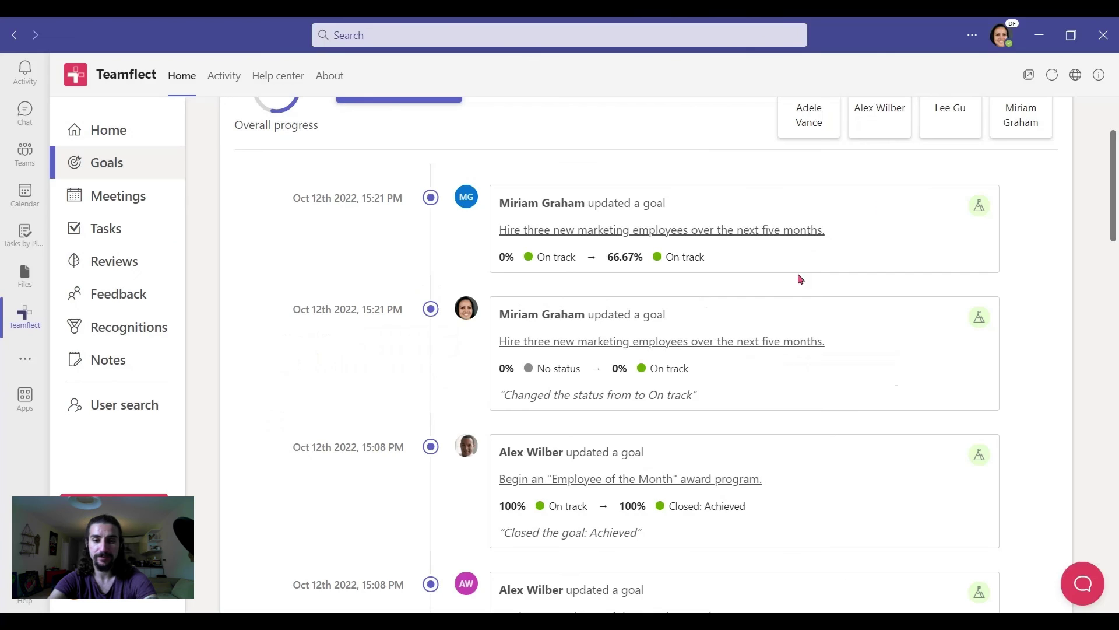
- Review the older goal updates in the Contoso All Employees feed and return to its beginning
scroll(788, 320, "down", 8)
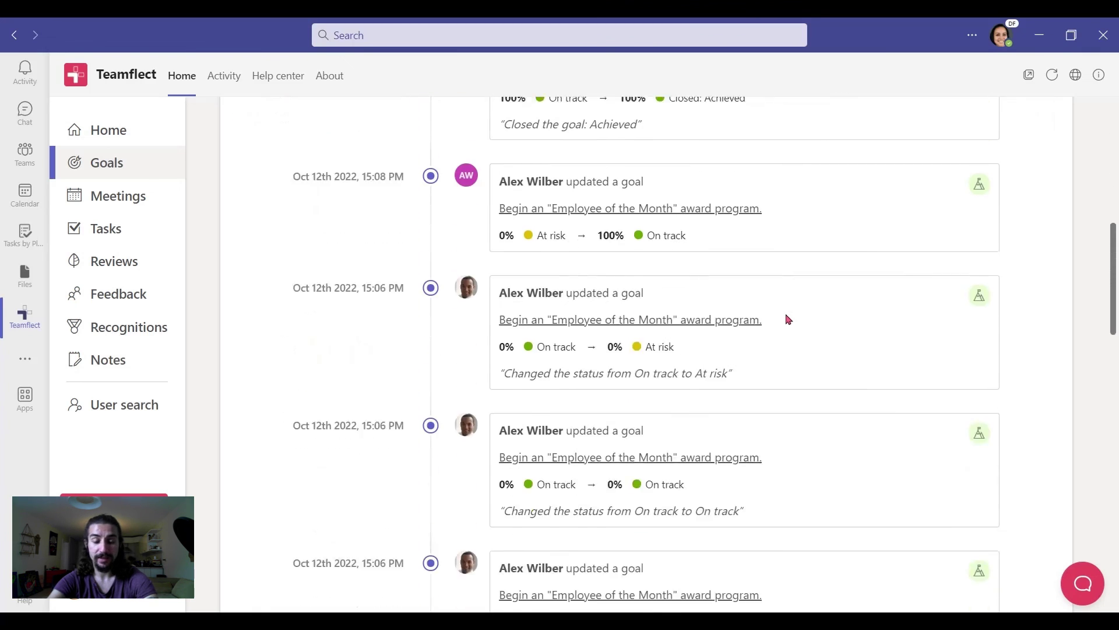
scroll(789, 320, "down", 3)
scroll(788, 320, "down", 4)
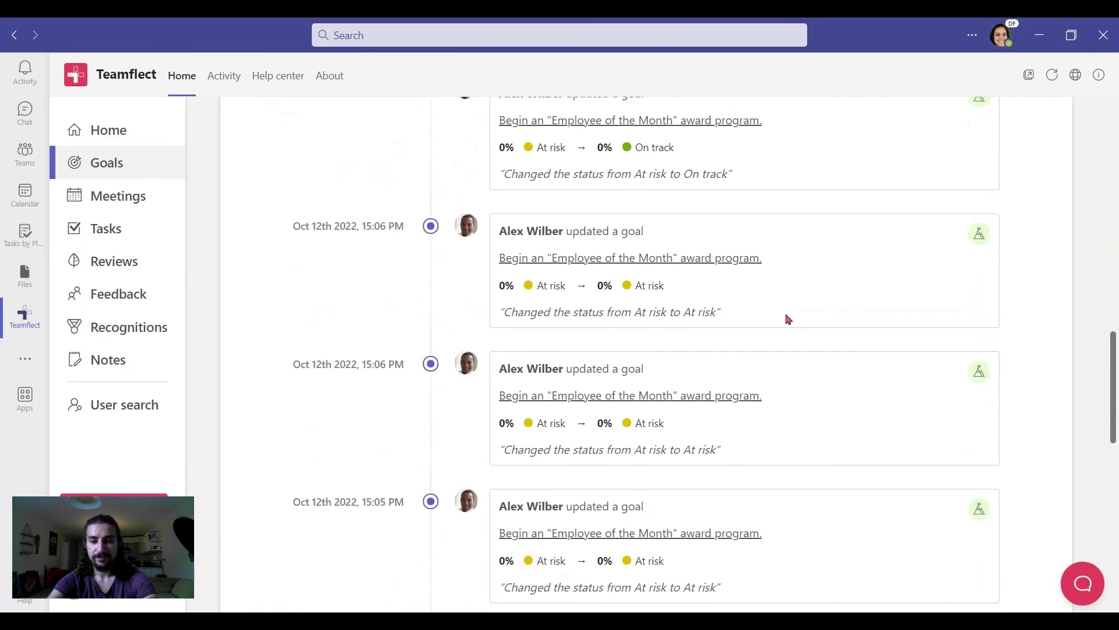
scroll(789, 320, "up", 5)
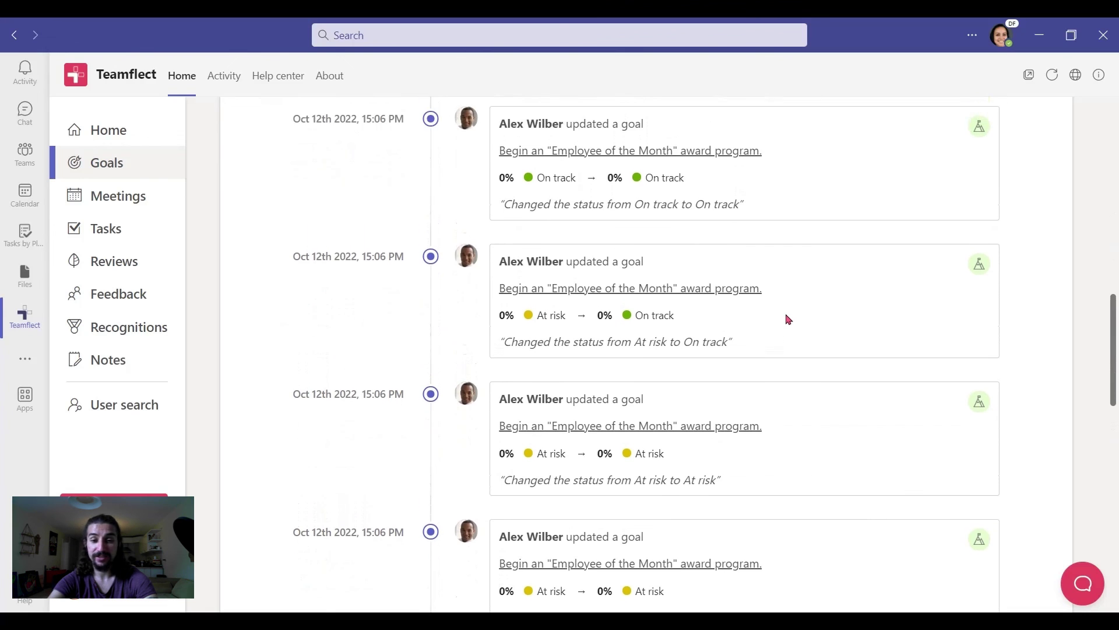
scroll(788, 319, "up", 7)
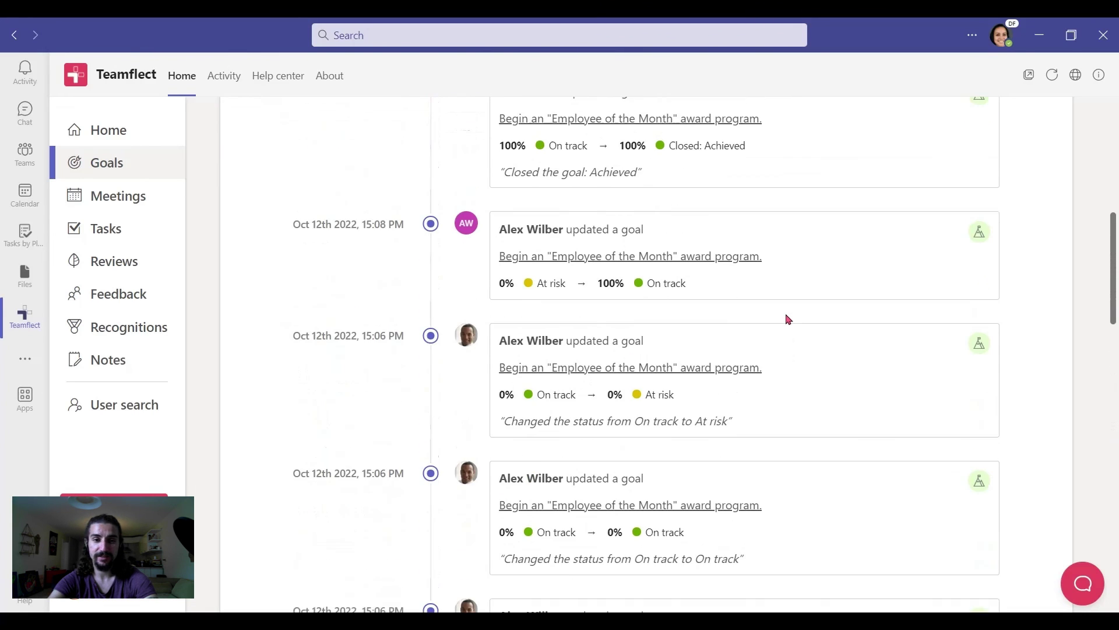
scroll(788, 320, "up", 6)
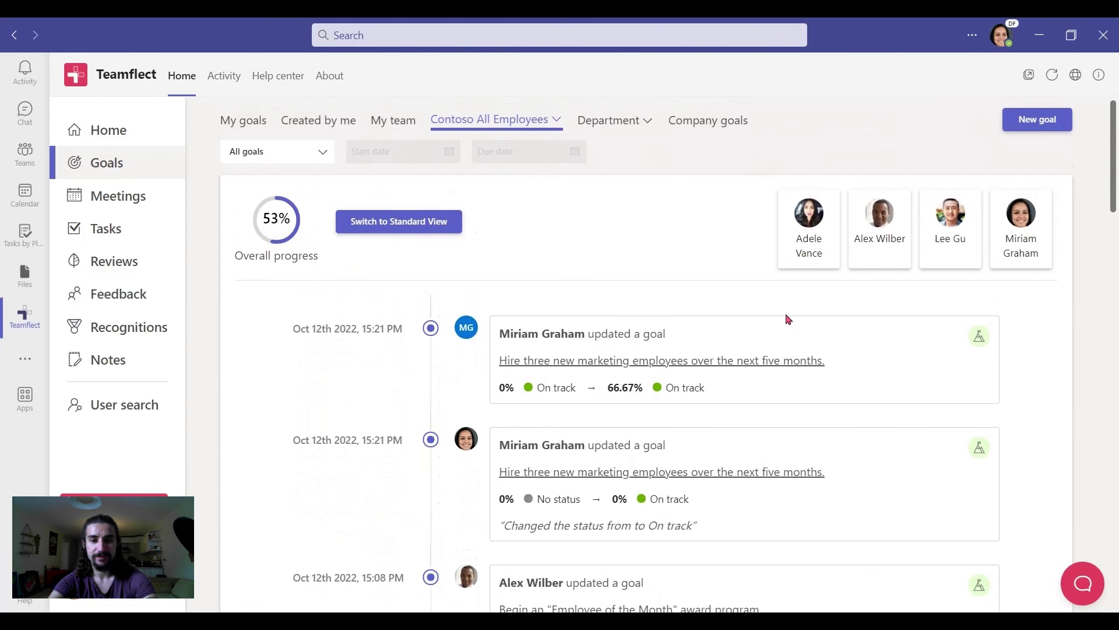